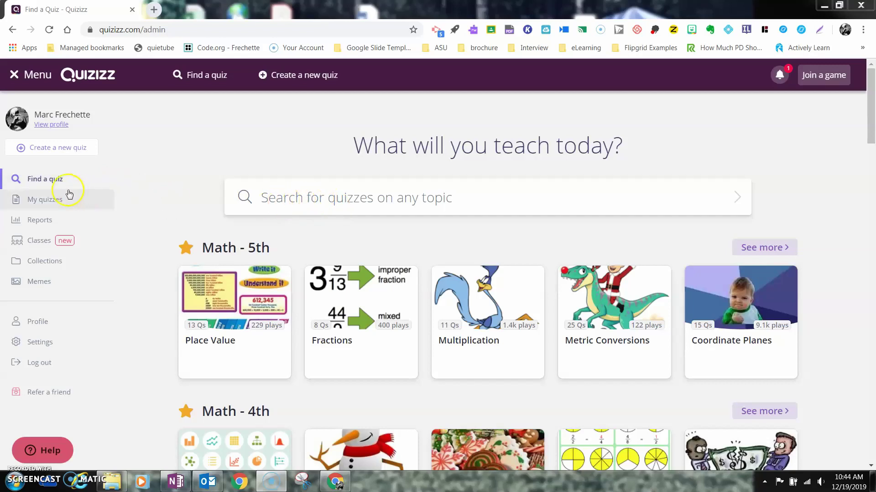
Step: Search the quiz library for "multiply by 2"
{"action": "left_click", "coordinate": [340, 200]}
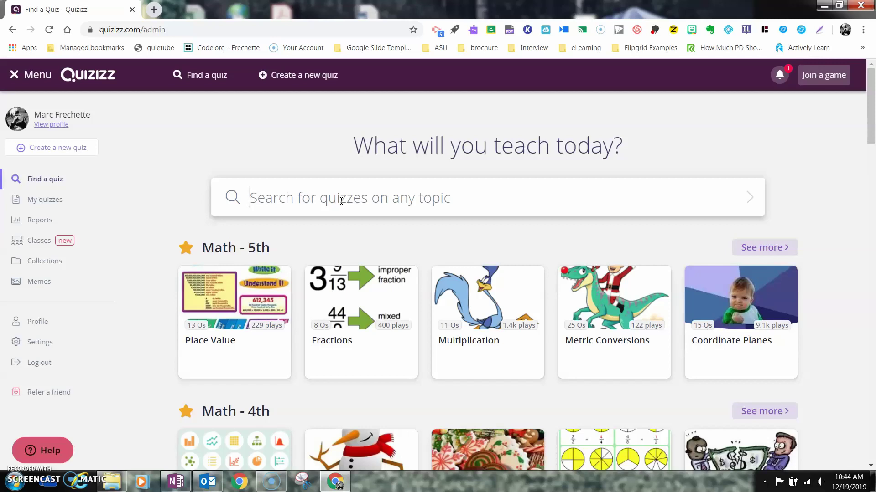
{"action": "type", "text": "multiply"}
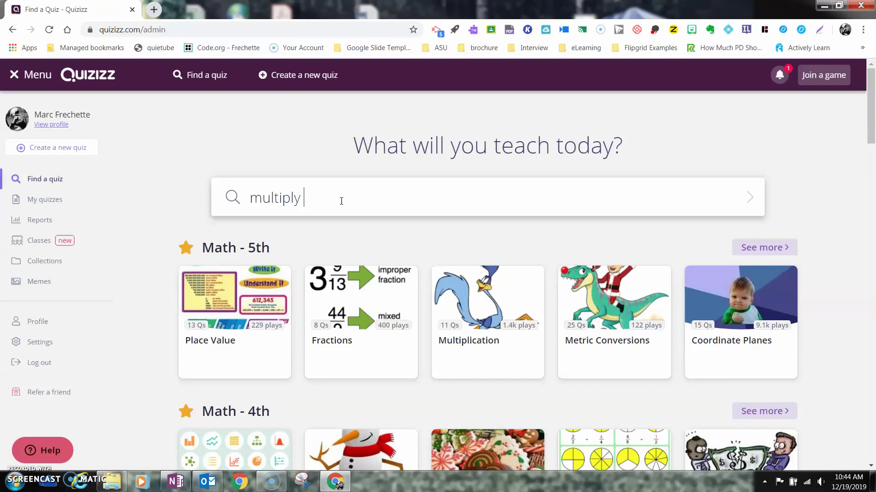
{"action": "type", "text": " by 2"}
{"action": "key", "text": "Return"}
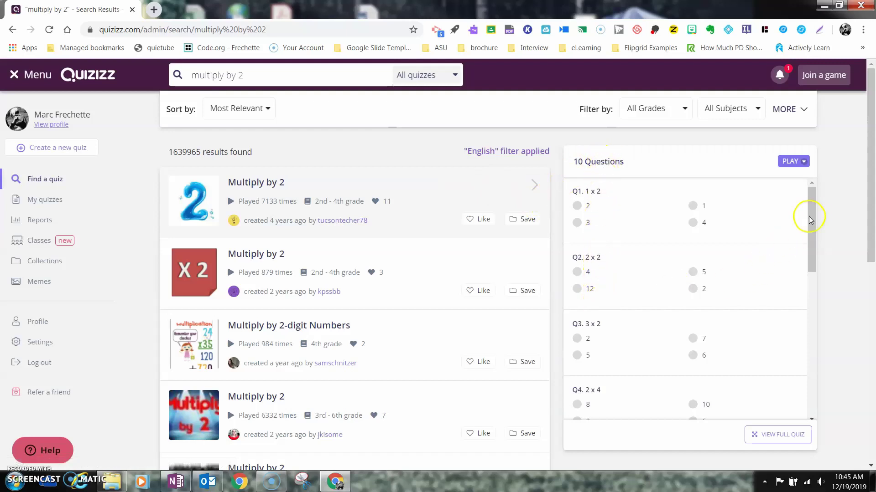
Step: Preview the questions of the top search results and open the first "Multiply by 2" quiz for editing
{"action": "left_click_drag", "start_coordinate": [813, 212], "coordinate": [793, 368]}
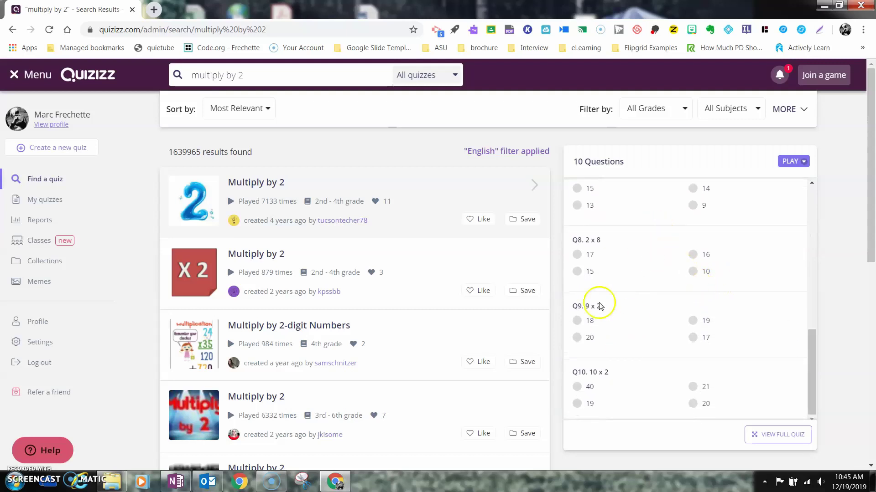
{"action": "mouse_move", "coordinate": [313, 276]}
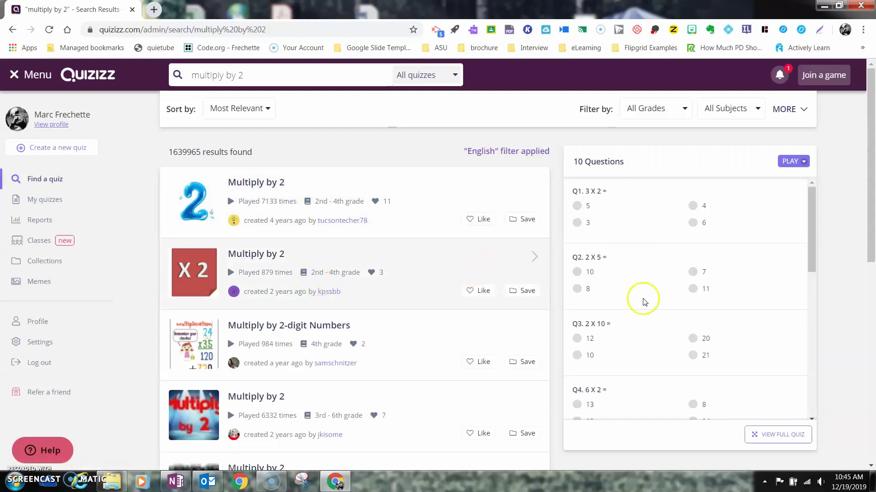
{"action": "mouse_move", "coordinate": [414, 350]}
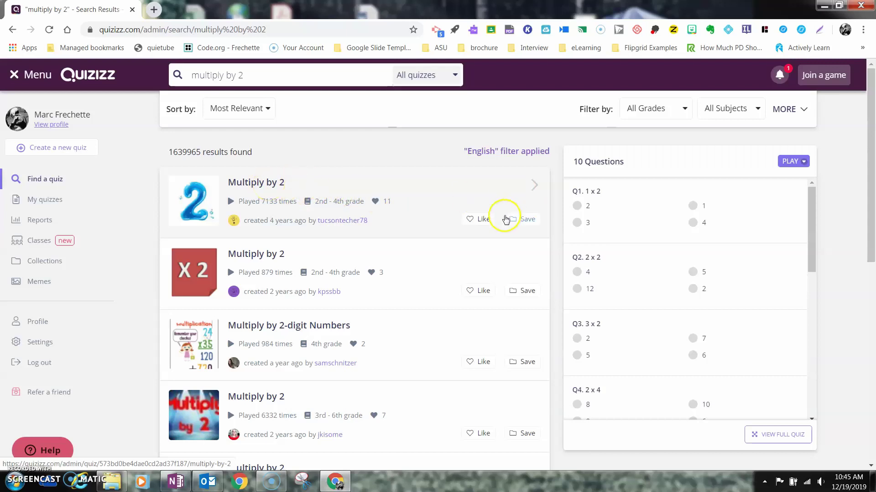
{"action": "left_click", "coordinate": [279, 183]}
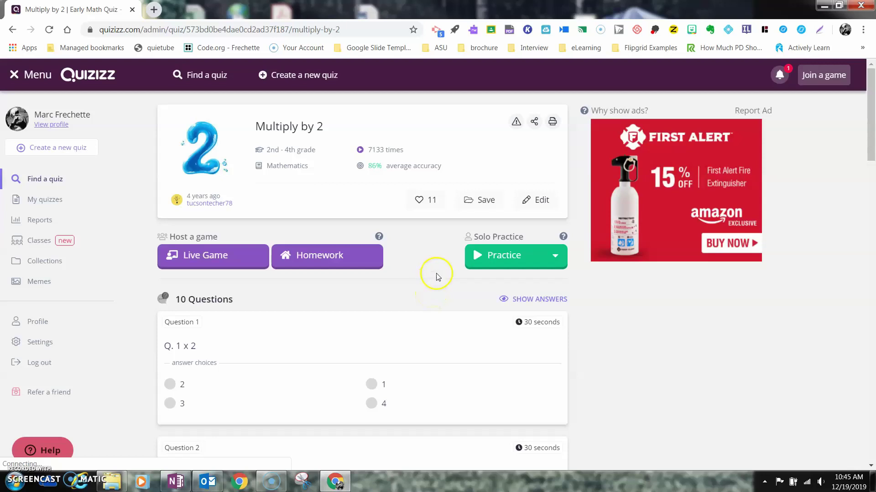
{"action": "left_click", "coordinate": [528, 201]}
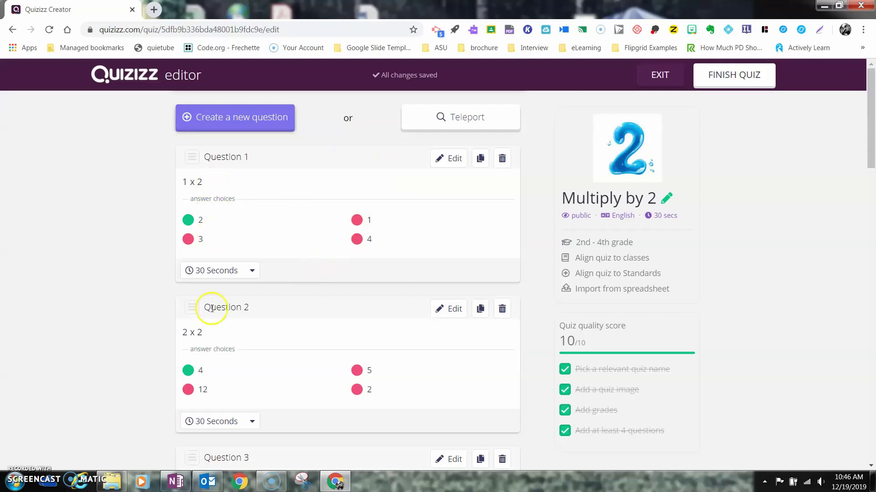
Step: Examine the questions, answer choices and time limits throughout the "Multiply by 2" quiz
{"action": "scroll", "coordinate": [208, 387], "scroll_direction": "down", "scroll_amount": 14}
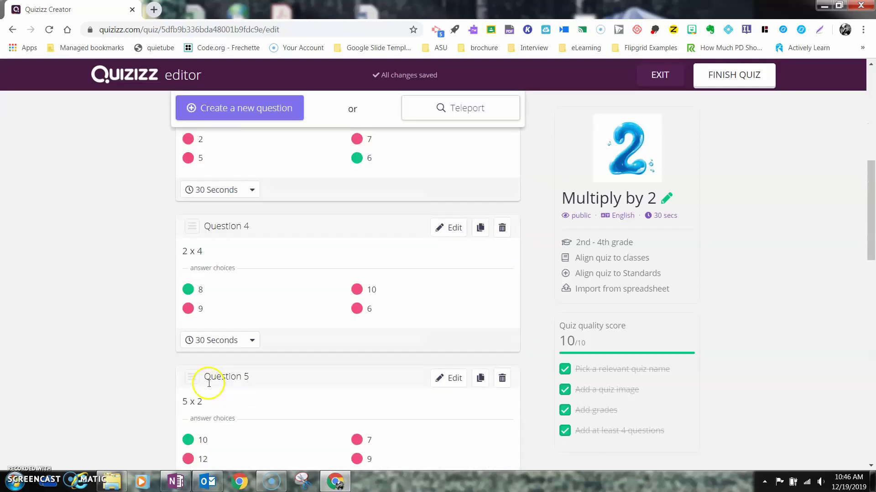
{"action": "scroll", "coordinate": [208, 387], "scroll_direction": "down", "scroll_amount": 12}
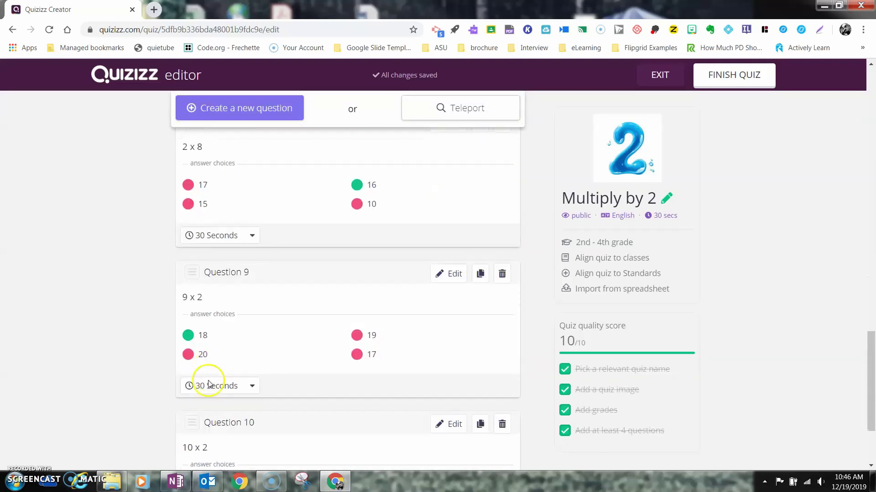
{"action": "scroll", "coordinate": [197, 346], "scroll_direction": "up", "scroll_amount": 18}
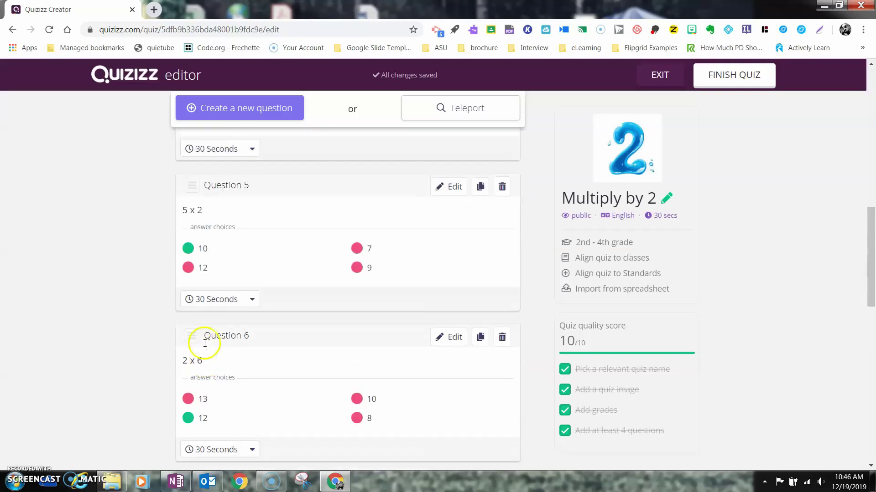
{"action": "scroll", "coordinate": [198, 242], "scroll_direction": "up", "scroll_amount": 5}
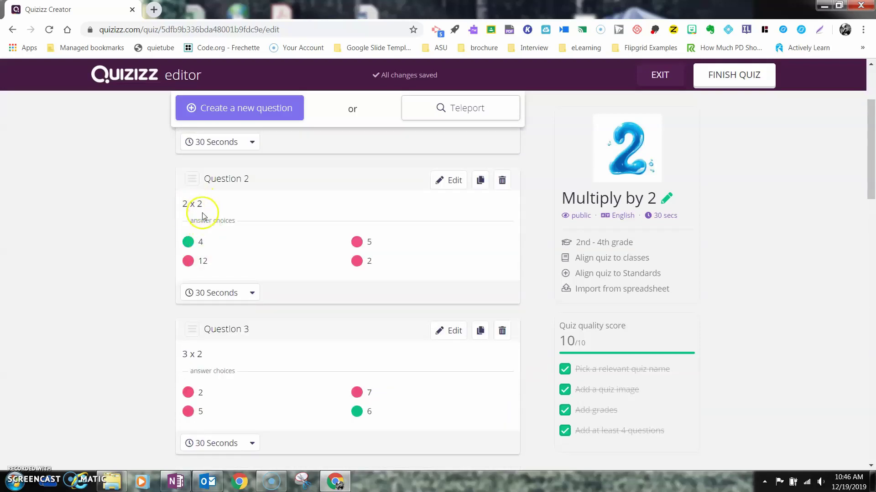
{"action": "scroll", "coordinate": [192, 214], "scroll_direction": "up", "scroll_amount": 3}
{"action": "scroll", "coordinate": [203, 347], "scroll_direction": "down", "scroll_amount": 4}
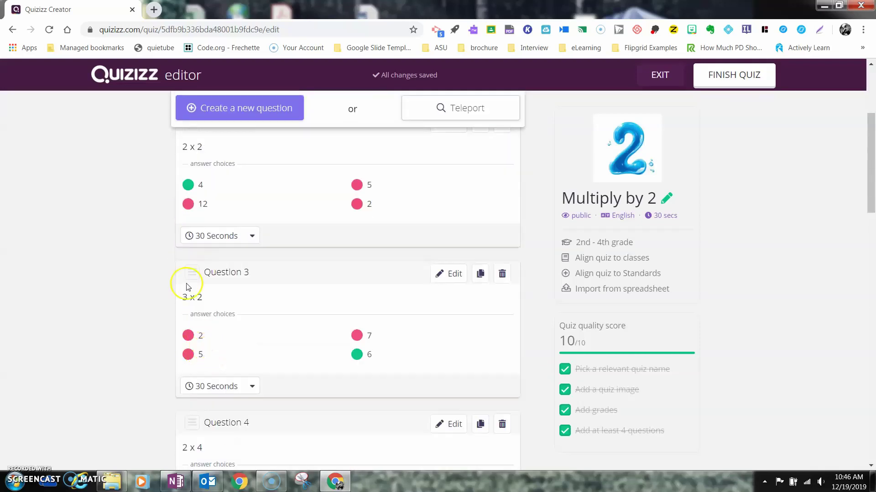
{"action": "scroll", "coordinate": [266, 325], "scroll_direction": "up", "scroll_amount": 3}
{"action": "scroll", "coordinate": [267, 325], "scroll_direction": "up", "scroll_amount": 1}
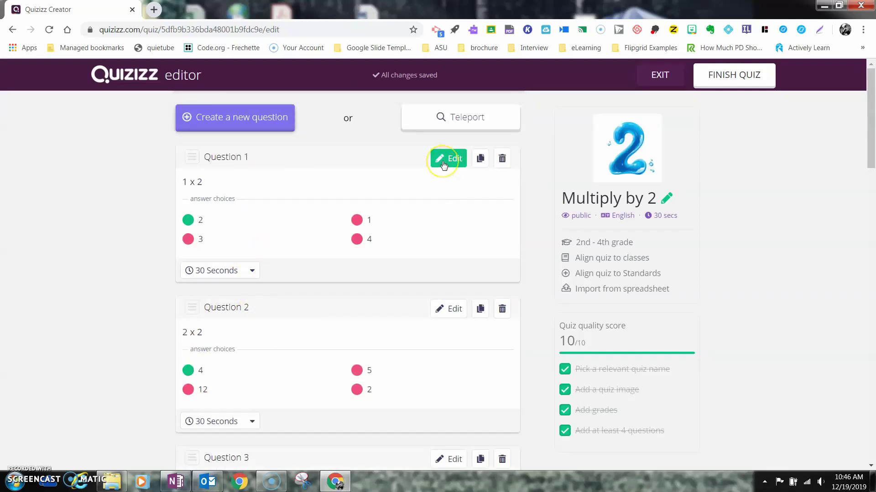
Step: Duplicate Question 1, change the copy's question text to "2 x 1" and save it
{"action": "left_click", "coordinate": [479, 158]}
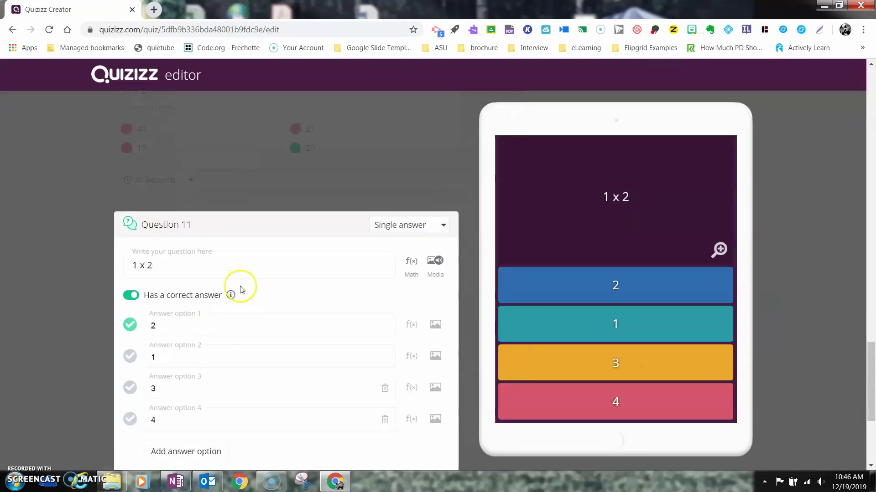
{"action": "left_click", "coordinate": [144, 265]}
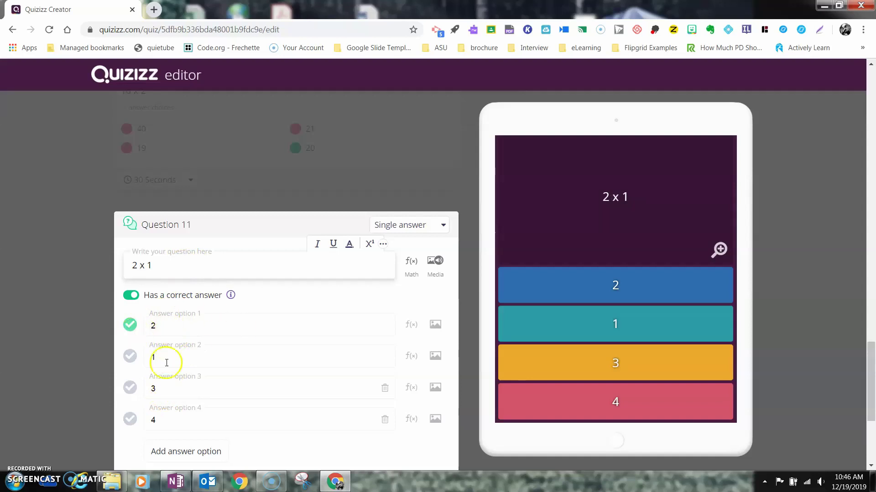
{"action": "scroll", "coordinate": [240, 405], "scroll_direction": "down", "scroll_amount": 1}
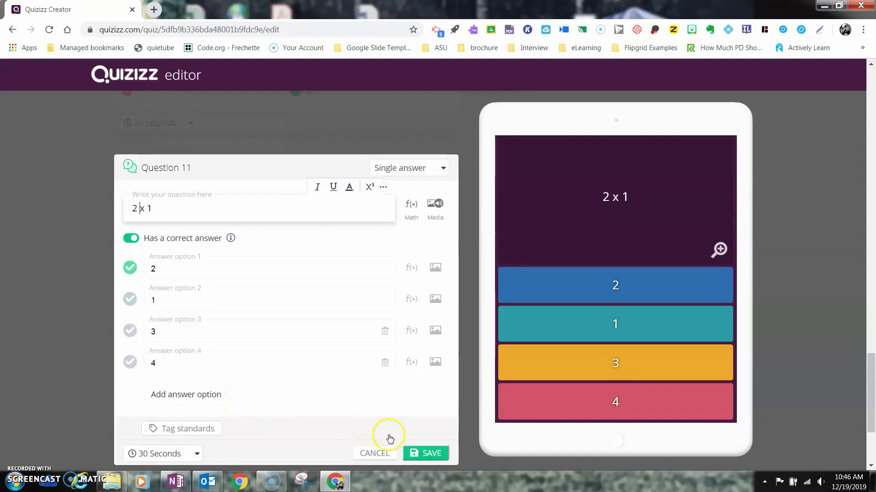
{"action": "left_click", "coordinate": [422, 454]}
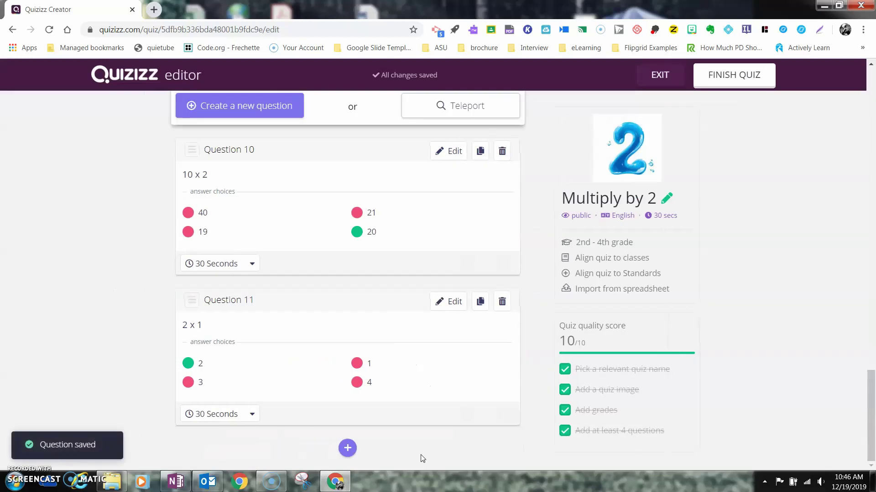
Step: Finish the quiz and extend its name "Multiply by 2" with a hyphen and the teacher's surname
{"action": "scroll", "coordinate": [265, 365], "scroll_direction": "up", "scroll_amount": 1}
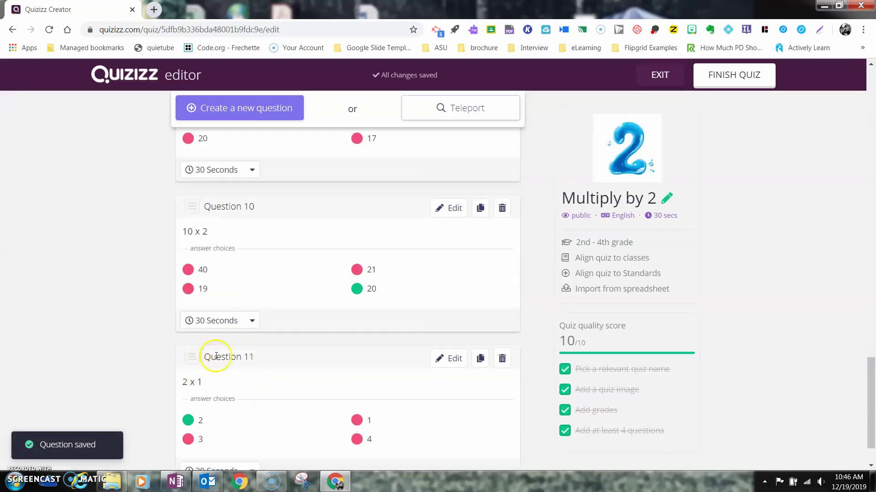
{"action": "scroll", "coordinate": [219, 357], "scroll_direction": "up", "scroll_amount": 12}
{"action": "scroll", "coordinate": [226, 360], "scroll_direction": "up", "scroll_amount": 15}
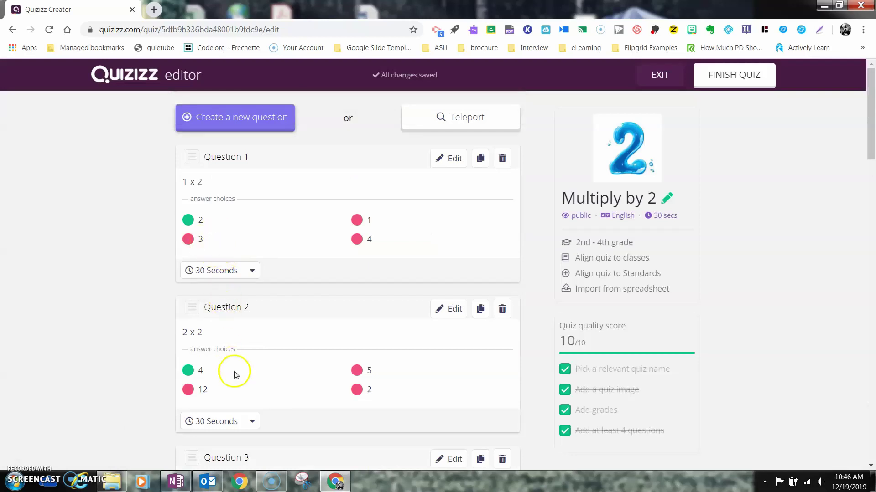
{"action": "scroll", "coordinate": [230, 365], "scroll_direction": "down", "scroll_amount": 2}
{"action": "scroll", "coordinate": [299, 349], "scroll_direction": "up", "scroll_amount": 2}
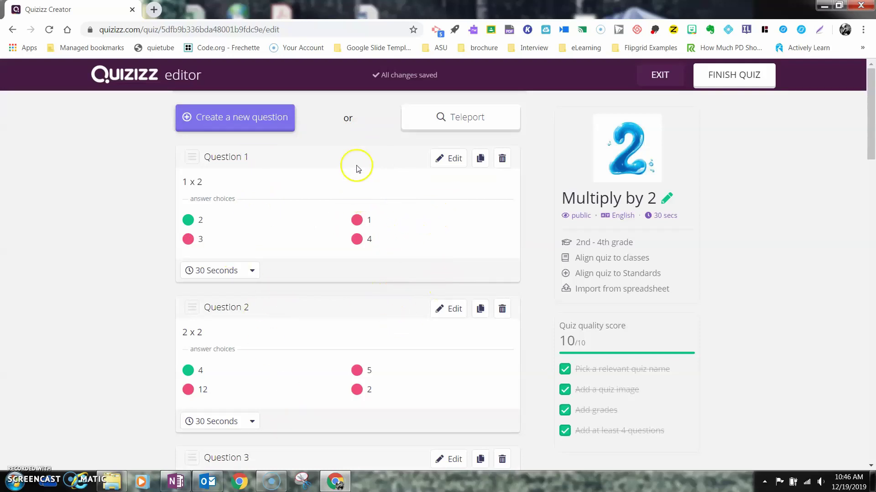
{"action": "left_click", "coordinate": [719, 78]}
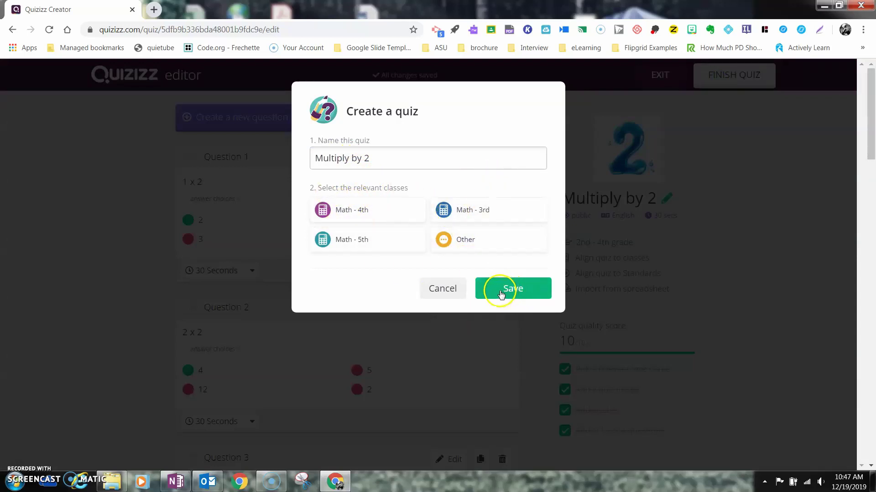
{"action": "left_click", "coordinate": [382, 165]}
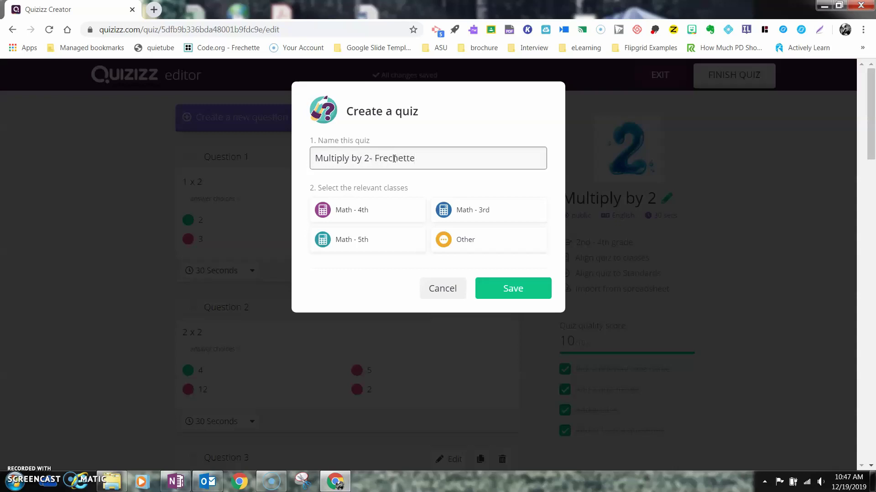
Step: Publish the quiz with Math - 3rd as its relevant class and skip sharing it with other teachers
{"action": "left_click", "coordinate": [512, 289]}
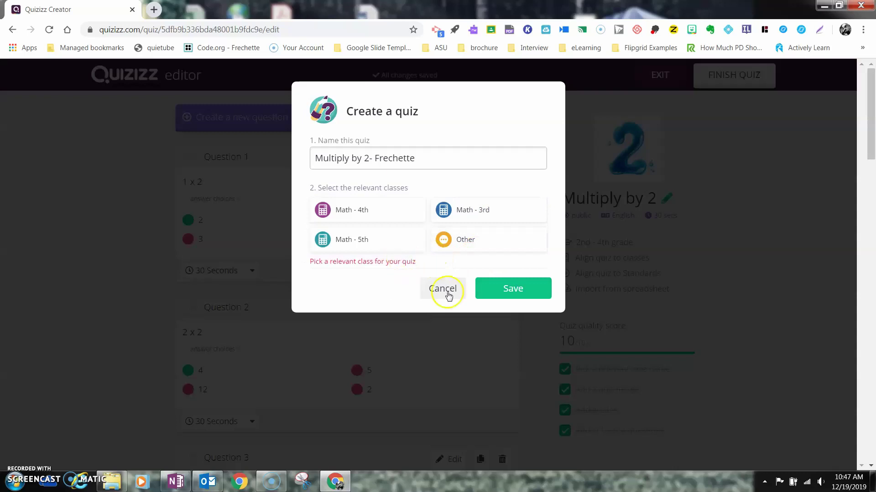
{"action": "left_click", "coordinate": [507, 291]}
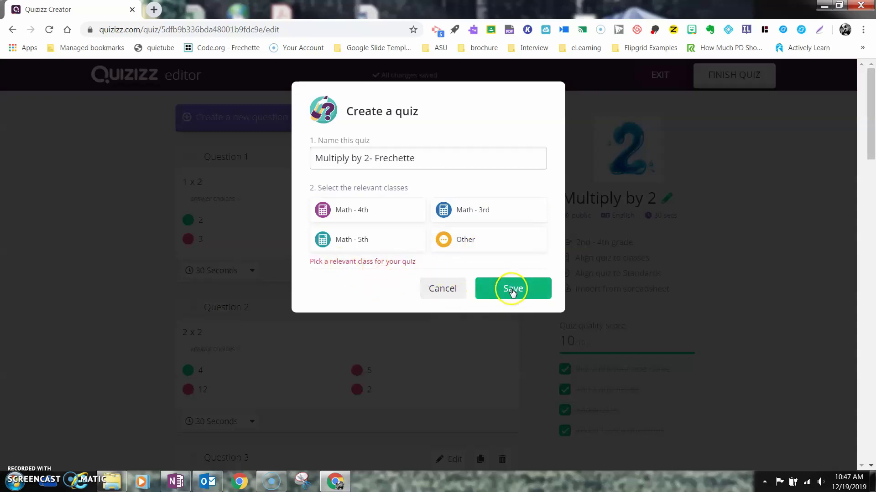
{"action": "left_click", "coordinate": [373, 159]}
{"action": "key", "text": "BackSpace"}
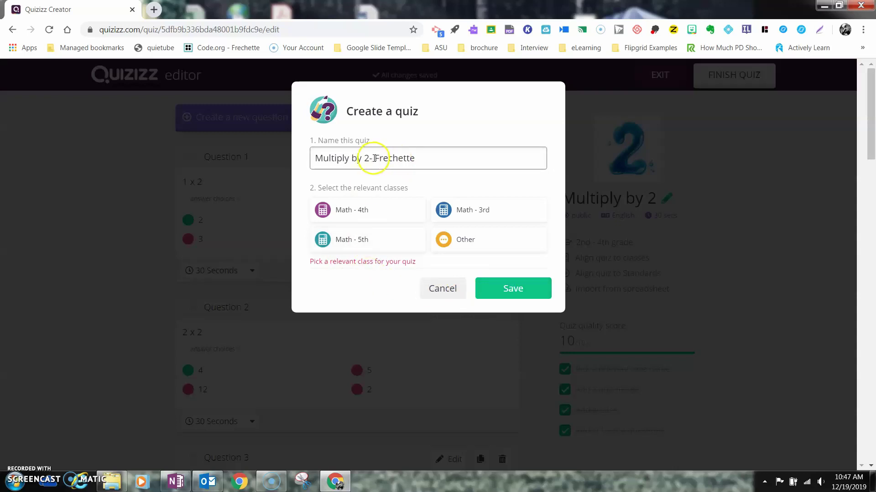
{"action": "left_click", "coordinate": [497, 290]}
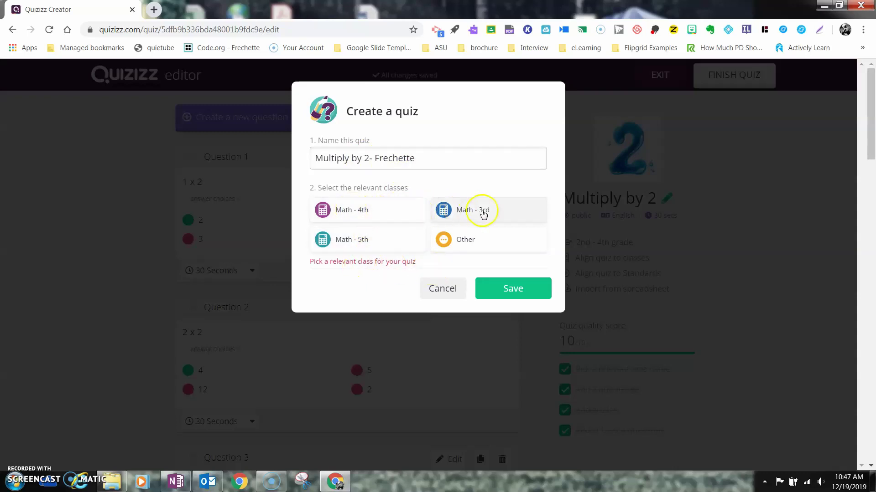
{"action": "left_click", "coordinate": [453, 215]}
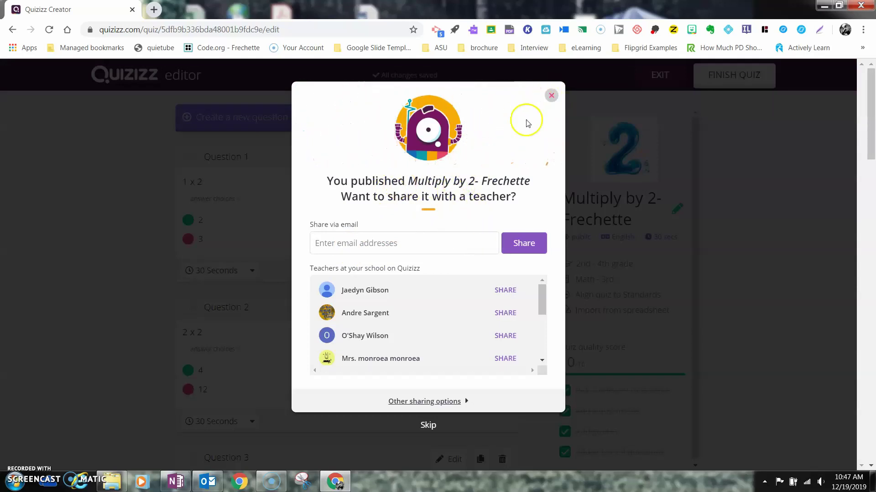
{"action": "left_click", "coordinate": [427, 429]}
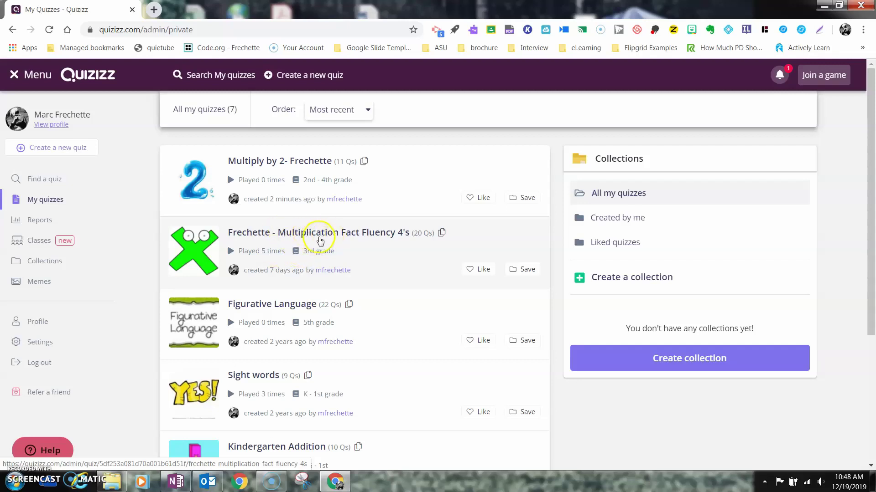
Step: Open the "Multiplication Fact Fluency 4's" quiz from the saved quizzes and check the explanations for solo practice and hosting a game
{"action": "left_click", "coordinate": [325, 238]}
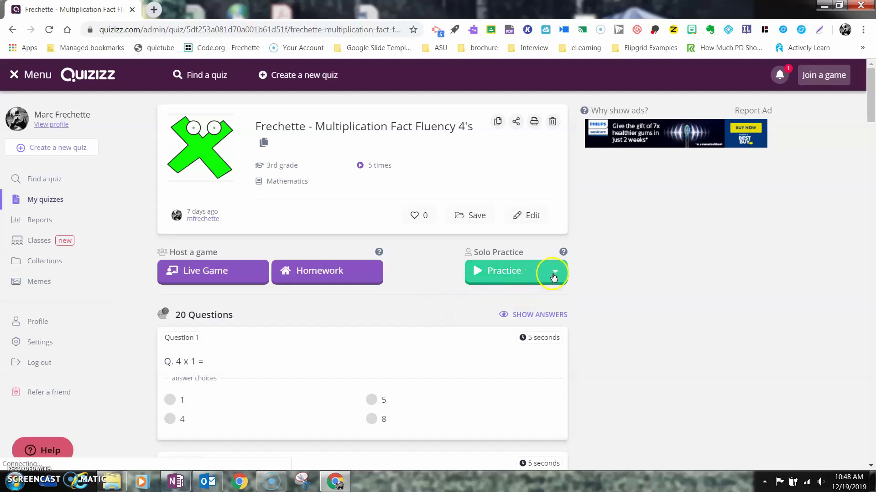
{"action": "mouse_move", "coordinate": [564, 257]}
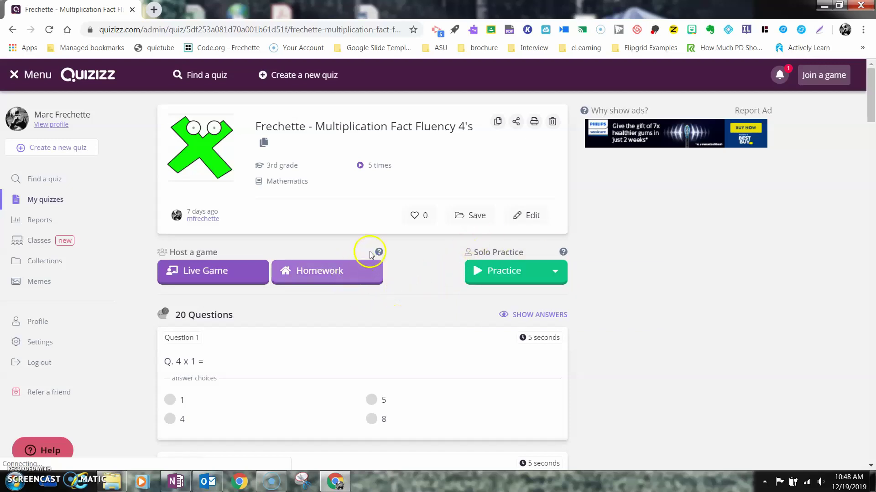
{"action": "mouse_move", "coordinate": [378, 254]}
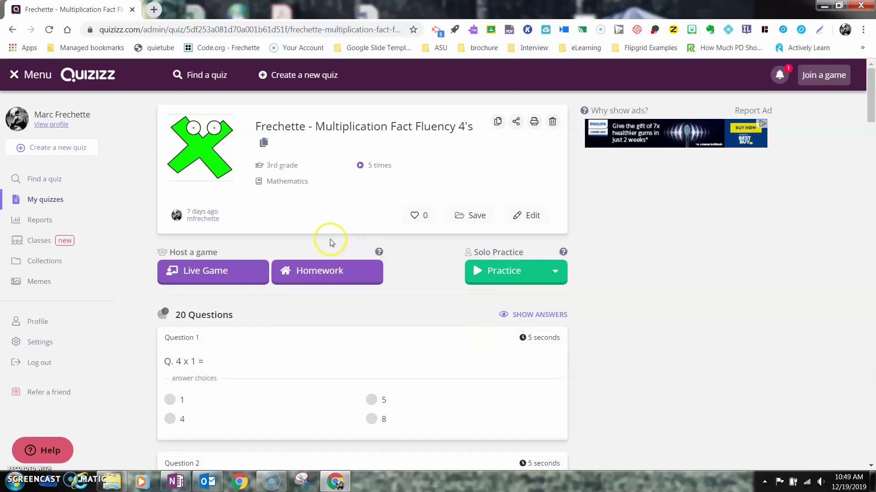
Step: Open the report for "multiplication by 4 quiz" and view its results by question
{"action": "left_click", "coordinate": [32, 221]}
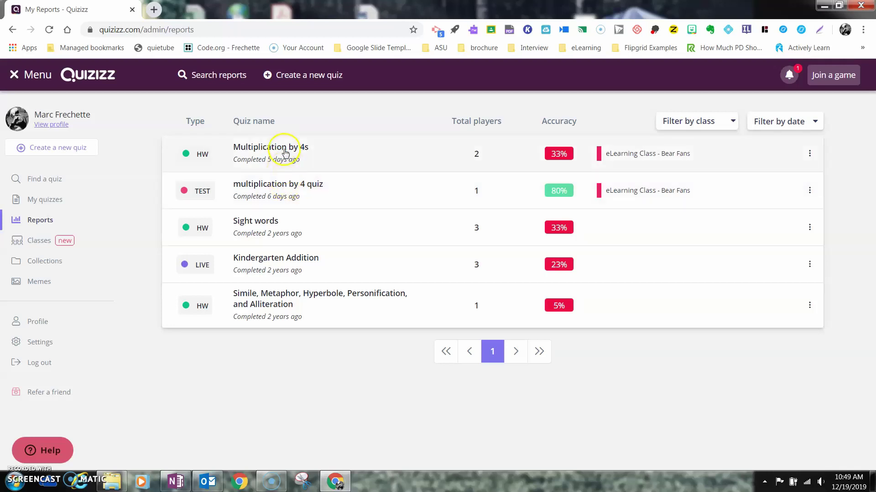
{"action": "left_click", "coordinate": [283, 185]}
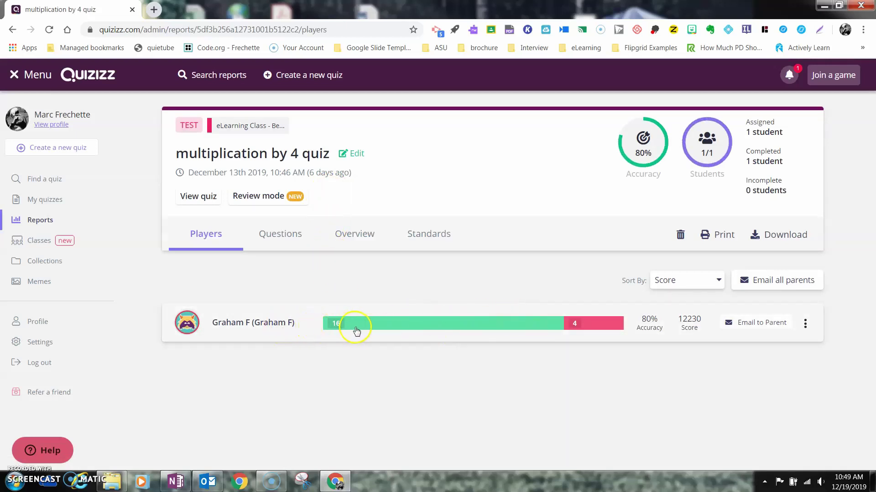
{"action": "left_click", "coordinate": [278, 237]}
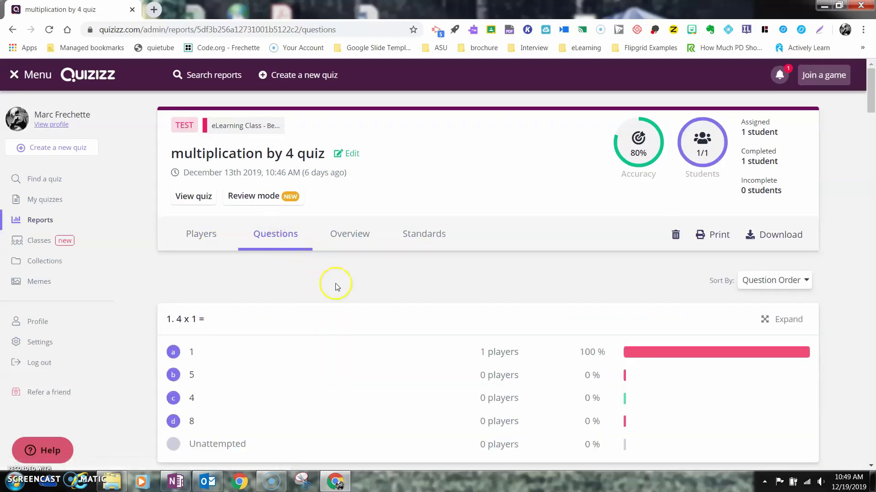
Step: Open the overview of the "multiplication by 4 quiz" report and inspect the student's answer details for individual questions
{"action": "left_click", "coordinate": [340, 237]}
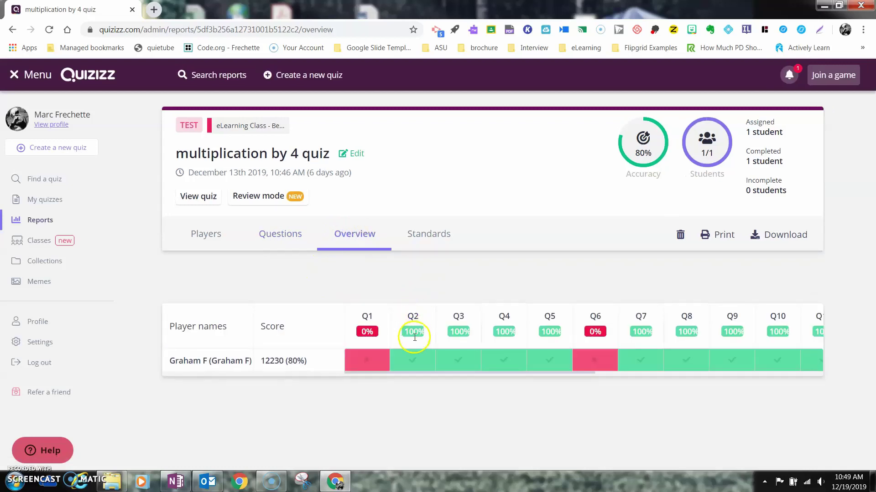
{"action": "mouse_move", "coordinate": [417, 363]}
{"action": "mouse_move", "coordinate": [373, 362]}
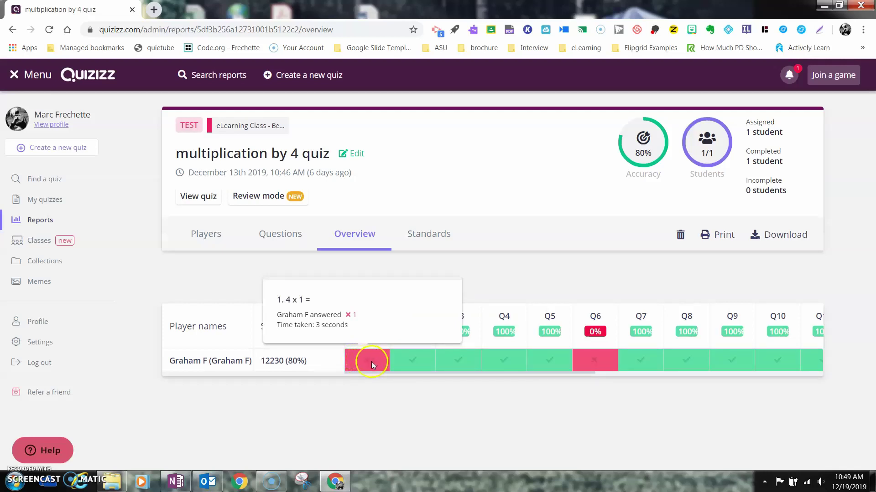
{"action": "mouse_move", "coordinate": [450, 364]}
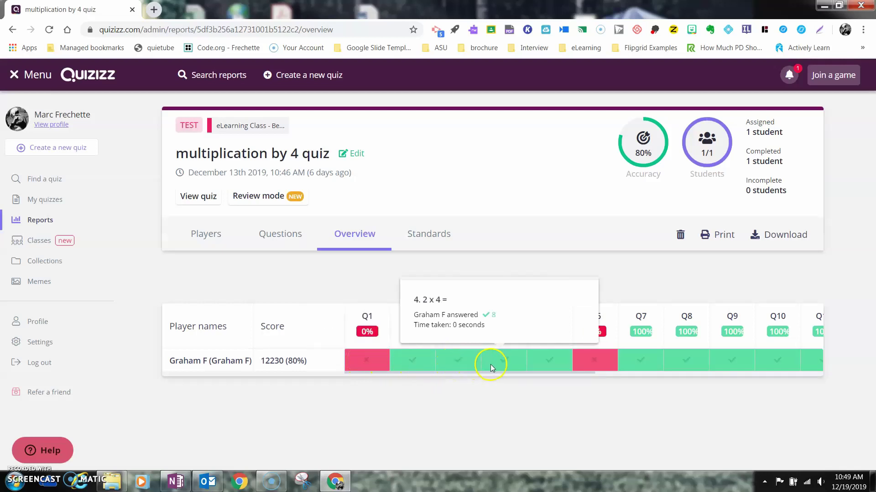
{"action": "mouse_move", "coordinate": [635, 368]}
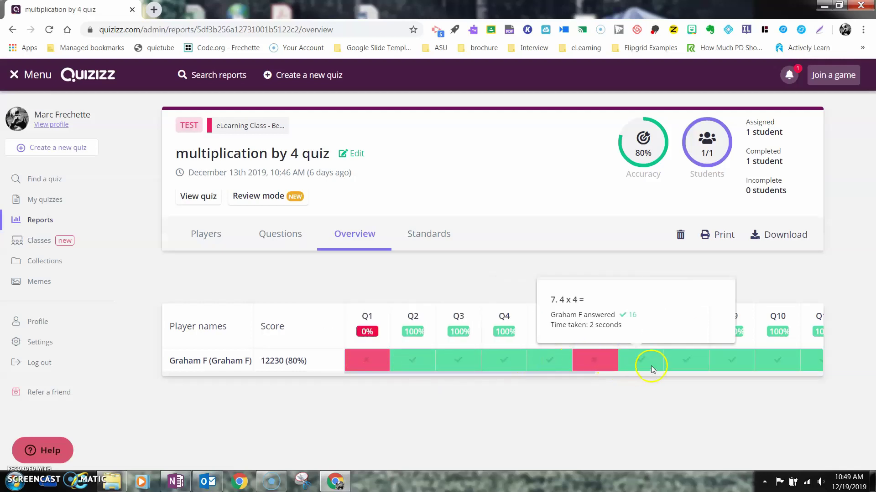
{"action": "mouse_move", "coordinate": [787, 368]}
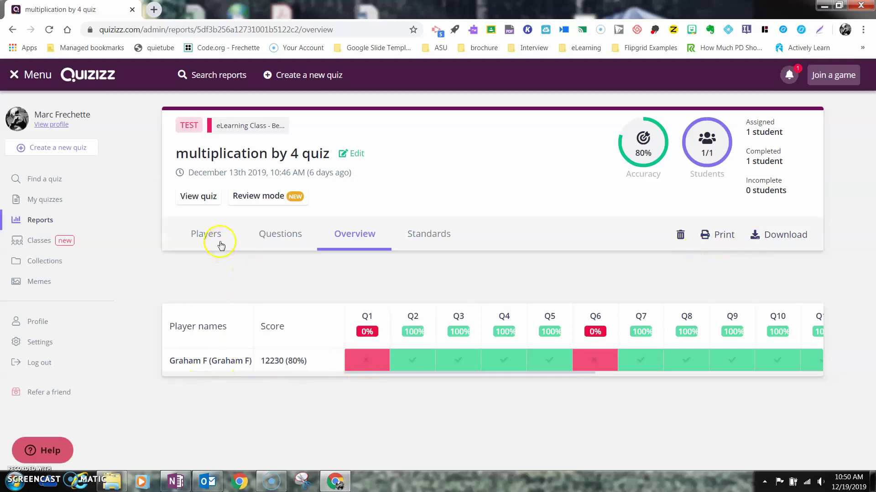
Step: View the report by question and by player, read through the student's individual answers, and close the detail view
{"action": "left_click", "coordinate": [282, 236]}
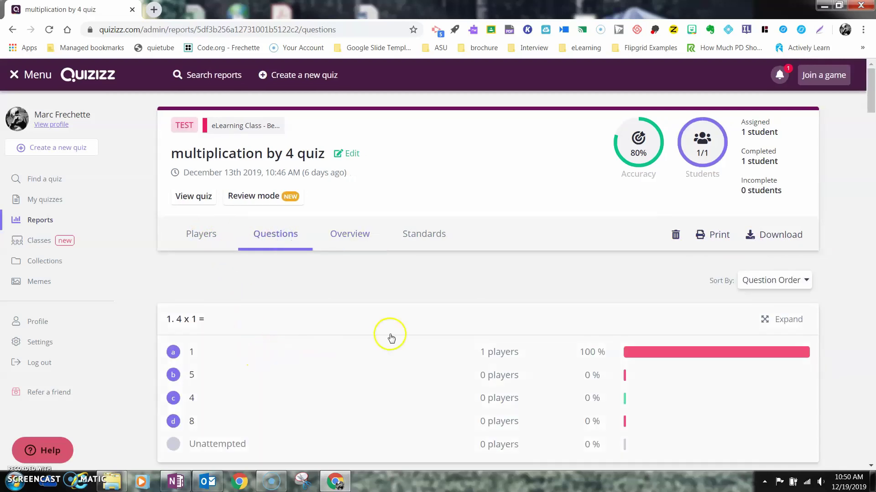
{"action": "left_click", "coordinate": [215, 234]}
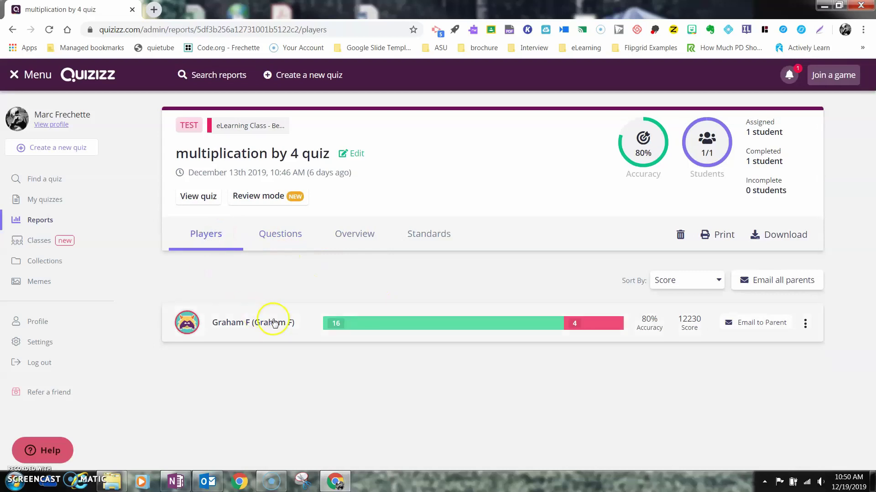
{"action": "left_click", "coordinate": [269, 323]}
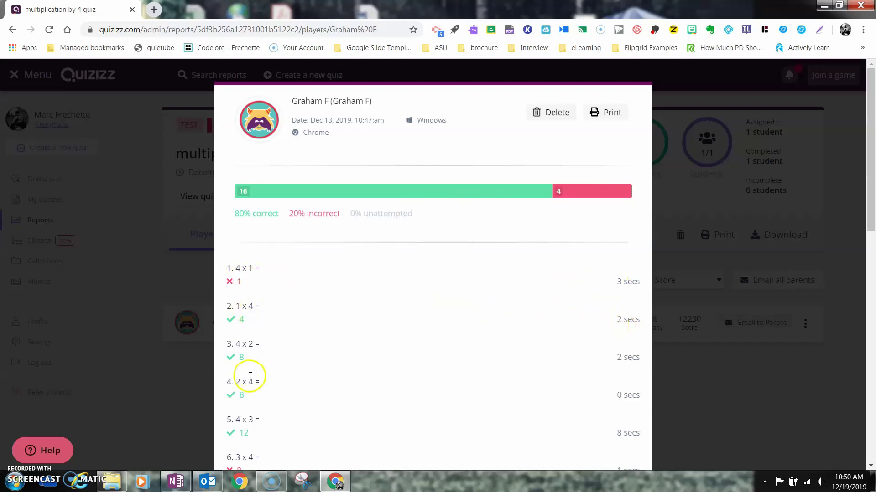
{"action": "scroll", "coordinate": [569, 380], "scroll_direction": "down", "scroll_amount": 1}
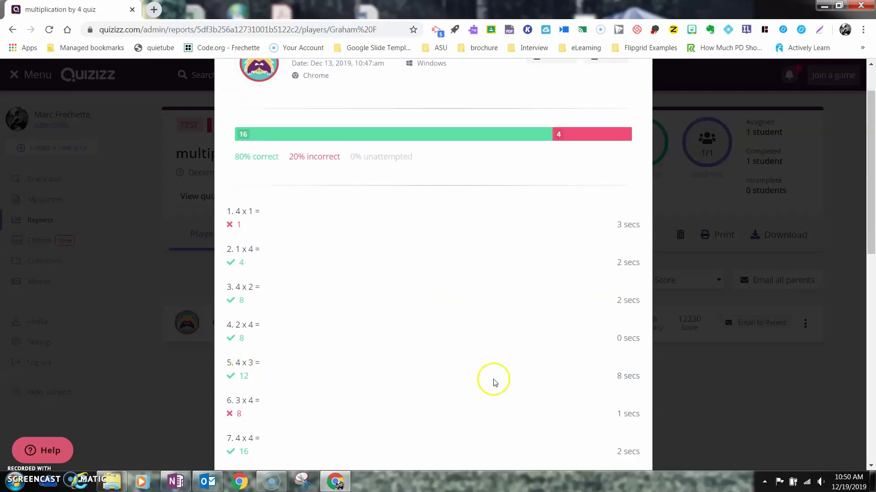
{"action": "scroll", "coordinate": [502, 383], "scroll_direction": "down", "scroll_amount": 1}
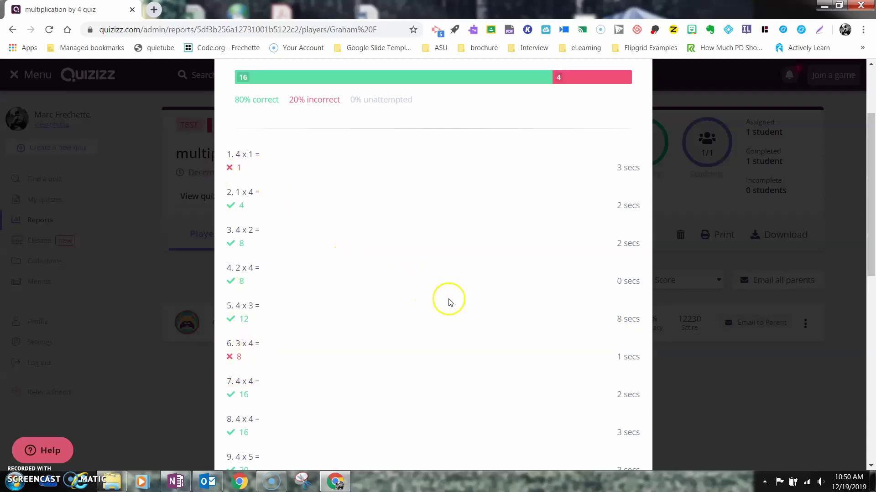
{"action": "scroll", "coordinate": [448, 303], "scroll_direction": "up", "scroll_amount": 3}
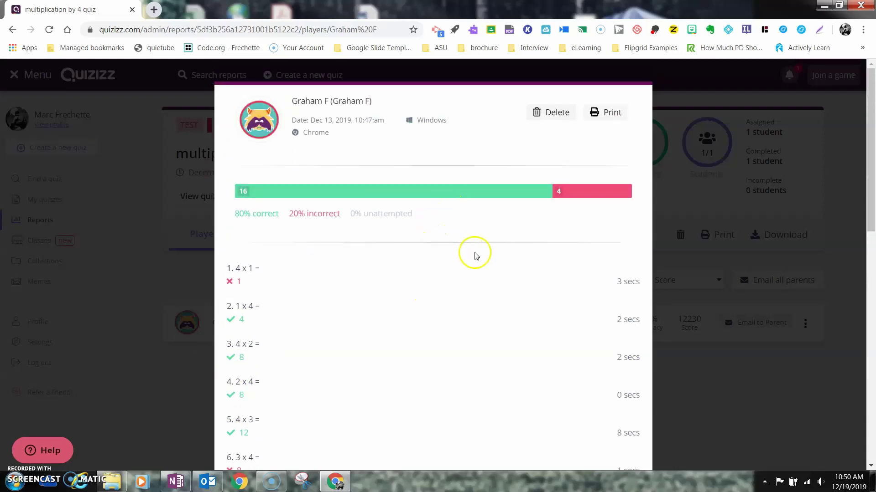
{"action": "left_click", "coordinate": [703, 416]}
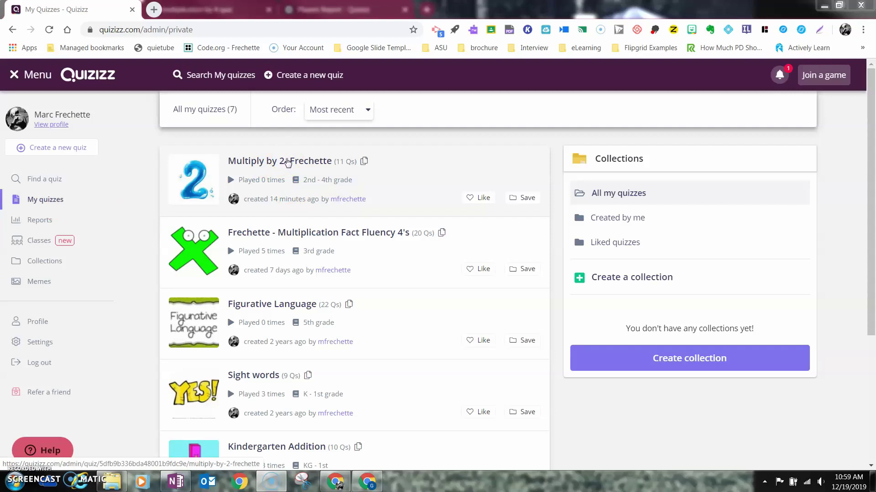
Step: Open the "Multiply by 2" quiz from the saved quizzes and set it up as a homework game
{"action": "left_click", "coordinate": [287, 162]}
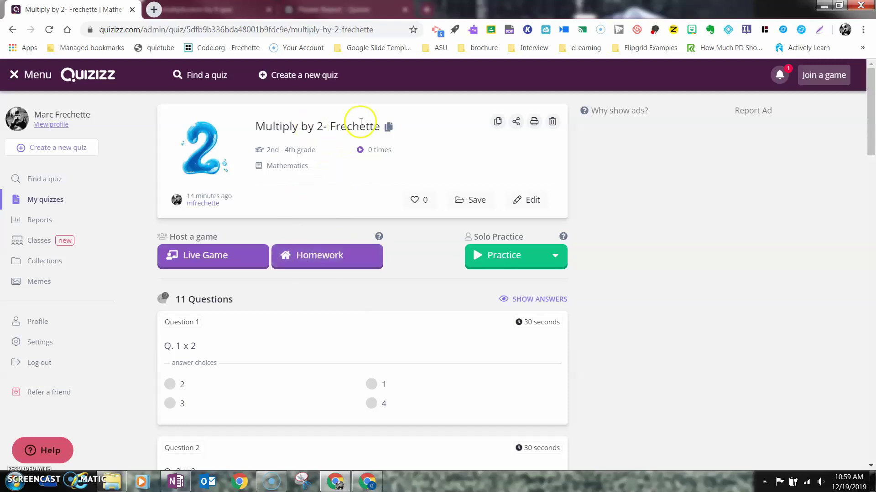
{"action": "left_click", "coordinate": [315, 260]}
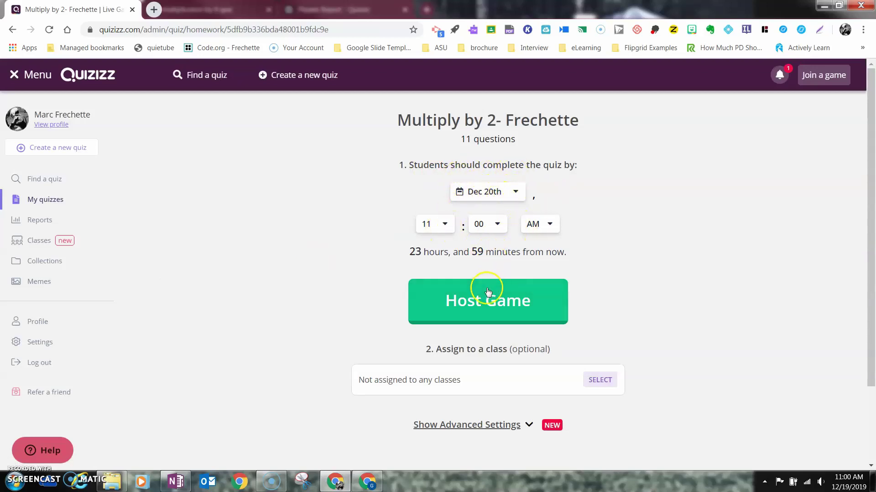
{"action": "scroll", "coordinate": [482, 305], "scroll_direction": "down", "scroll_amount": 1}
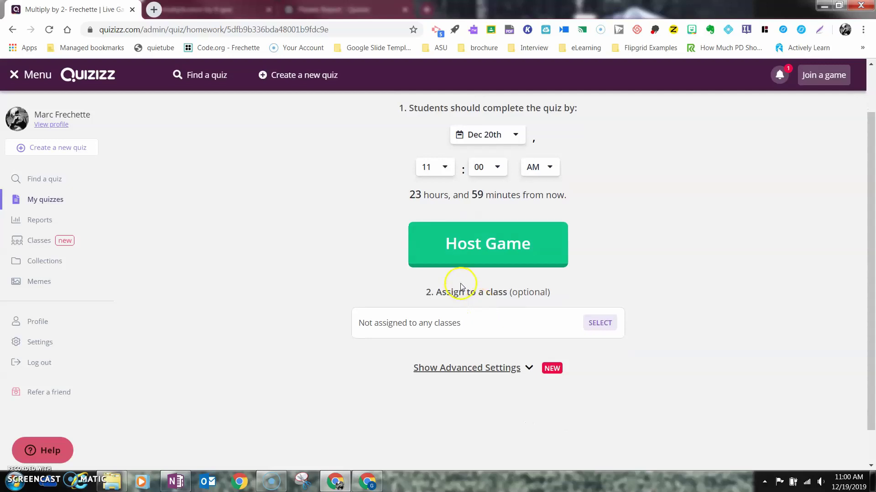
{"action": "scroll", "coordinate": [462, 287], "scroll_direction": "down", "scroll_amount": 1}
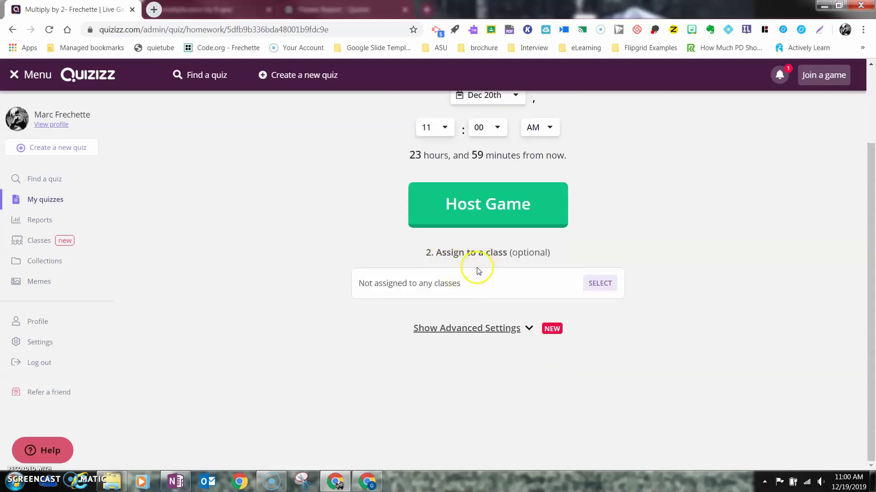
Step: Select "eLearning Class - Bear Fans" as the class for the homework game and title the assignment "Multiplying by 2s"
{"action": "left_click", "coordinate": [599, 283]}
{"action": "scroll", "coordinate": [433, 287], "scroll_direction": "down", "scroll_amount": 10}
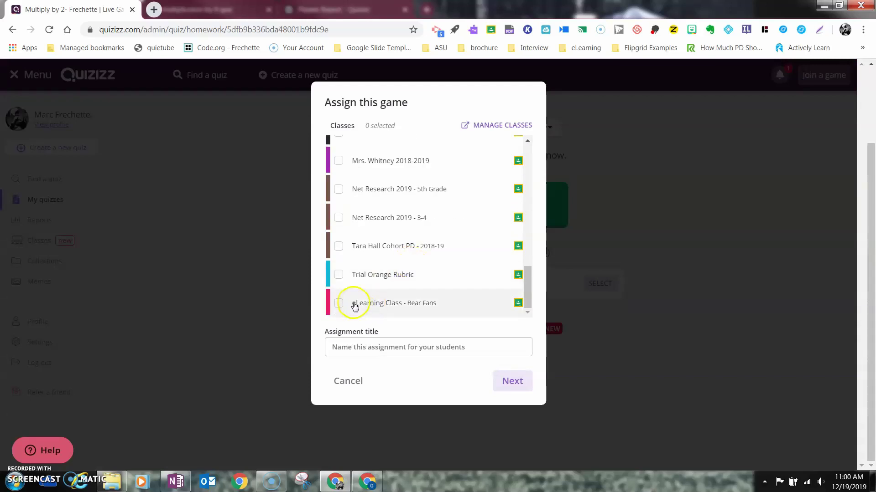
{"action": "left_click", "coordinate": [338, 303]}
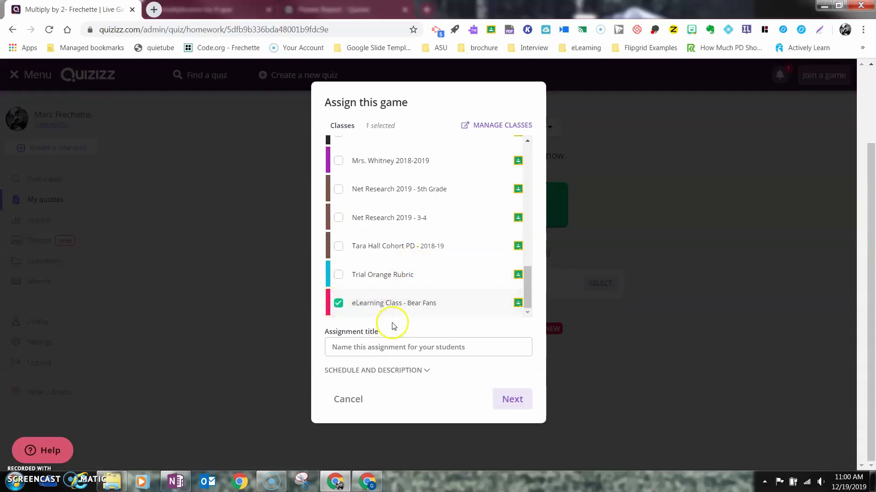
{"action": "left_click", "coordinate": [410, 351]}
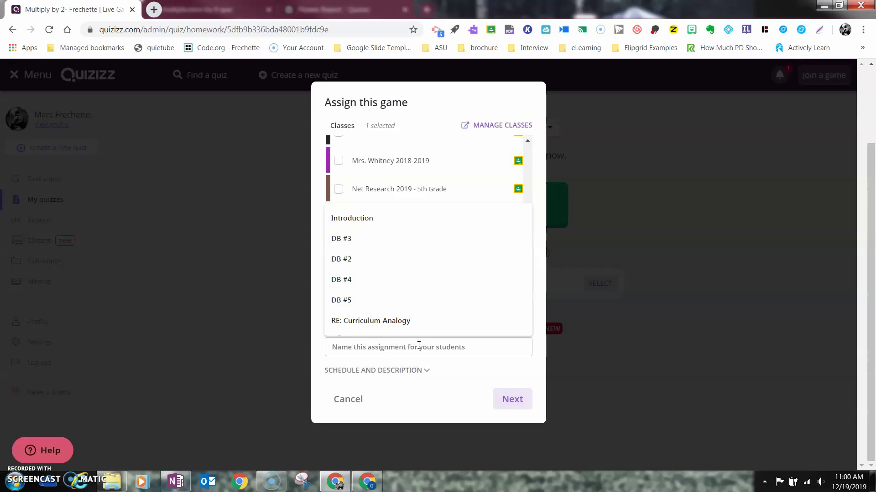
{"action": "type", "text": "Multiplying by 2s"}
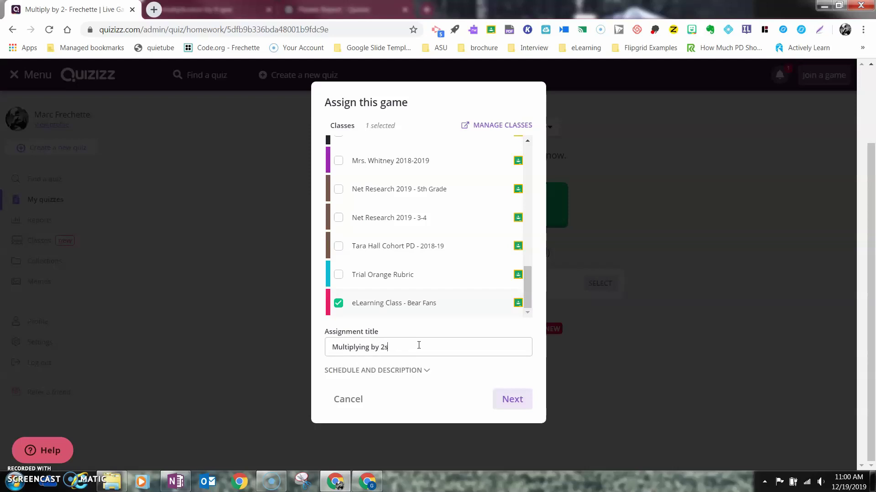
{"action": "left_click", "coordinate": [509, 400]}
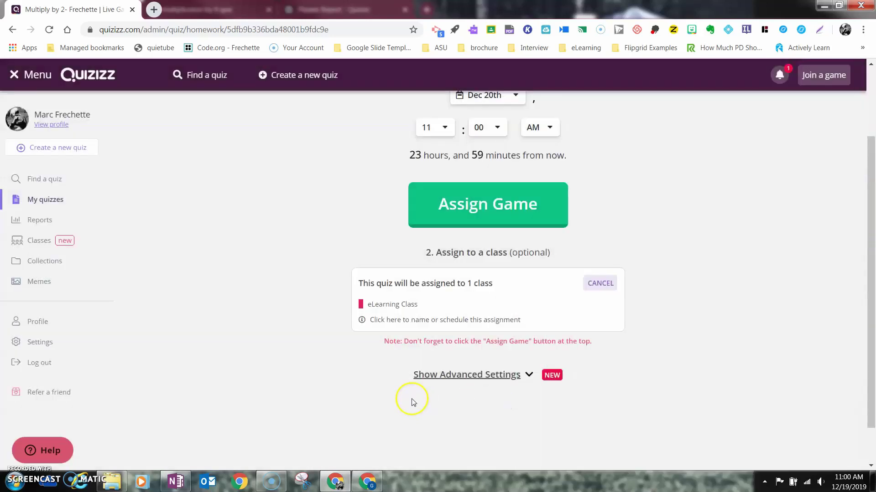
Step: Show the homework game's advanced settings, turn on the timer, turn off the leaderboard, and review the remaining gameplay options
{"action": "scroll", "coordinate": [445, 415], "scroll_direction": "down", "scroll_amount": 1}
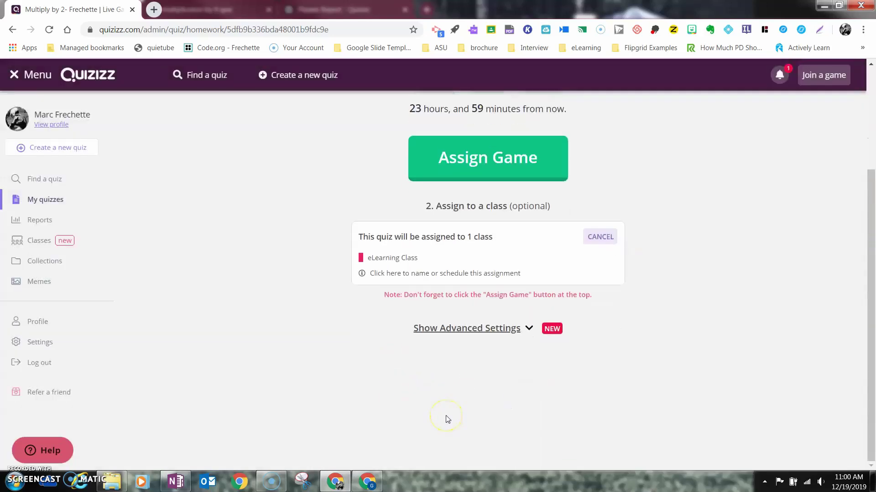
{"action": "left_click", "coordinate": [528, 329]}
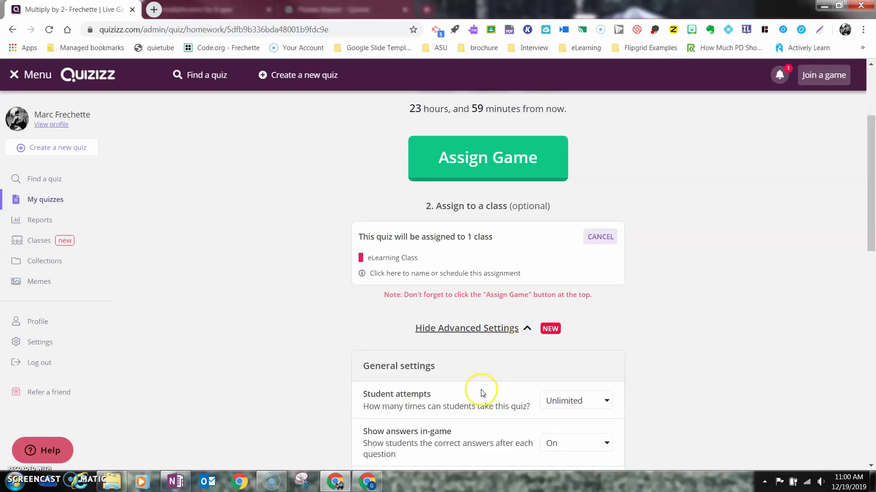
{"action": "scroll", "coordinate": [479, 393], "scroll_direction": "down", "scroll_amount": 3}
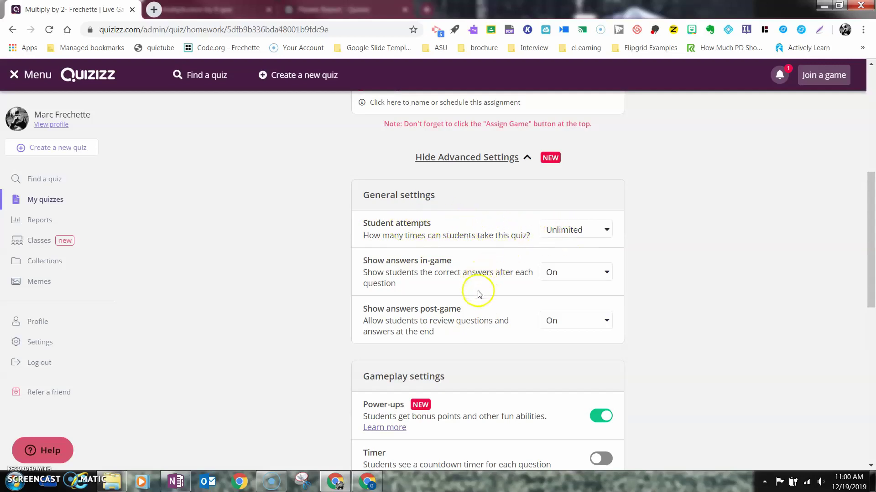
{"action": "scroll", "coordinate": [487, 337], "scroll_direction": "down", "scroll_amount": 2}
{"action": "scroll", "coordinate": [487, 338], "scroll_direction": "down", "scroll_amount": 1}
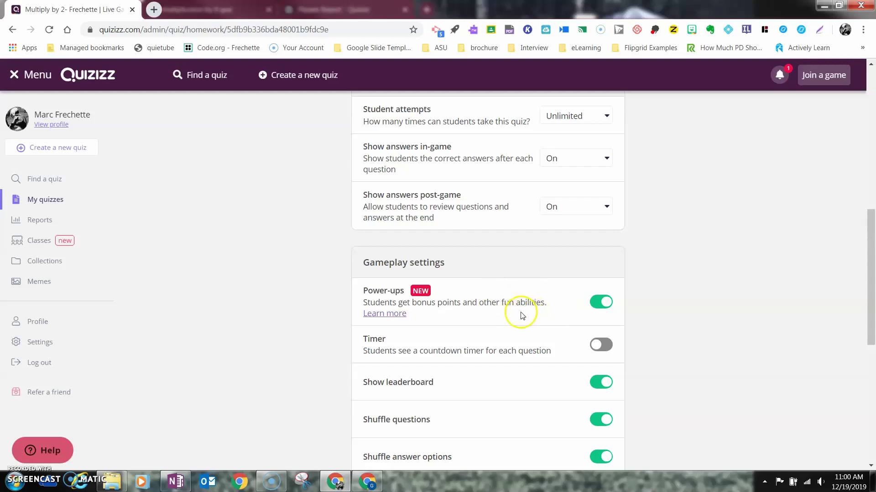
{"action": "scroll", "coordinate": [521, 314], "scroll_direction": "down", "scroll_amount": 1}
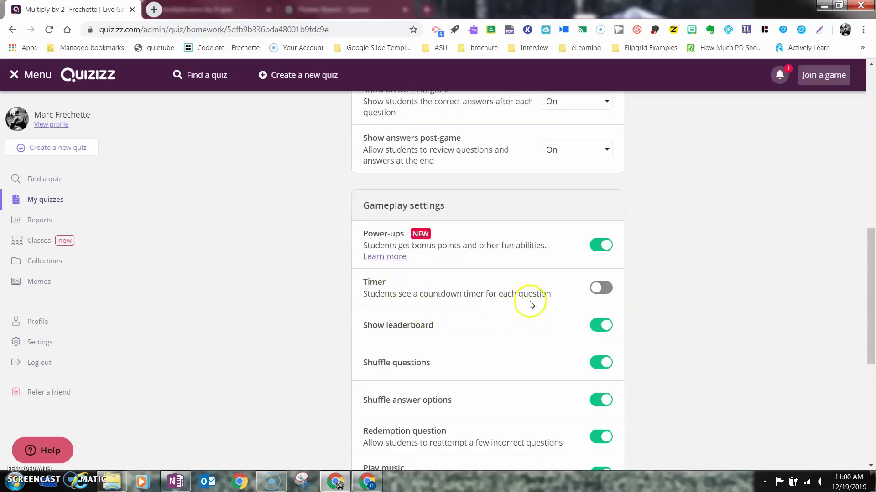
{"action": "left_click", "coordinate": [602, 292]}
{"action": "left_click", "coordinate": [599, 326]}
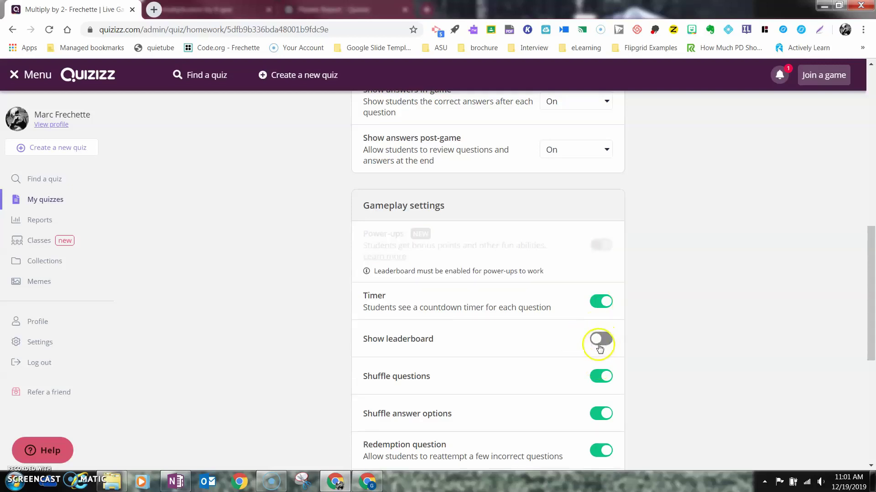
{"action": "scroll", "coordinate": [599, 349], "scroll_direction": "down", "scroll_amount": 2}
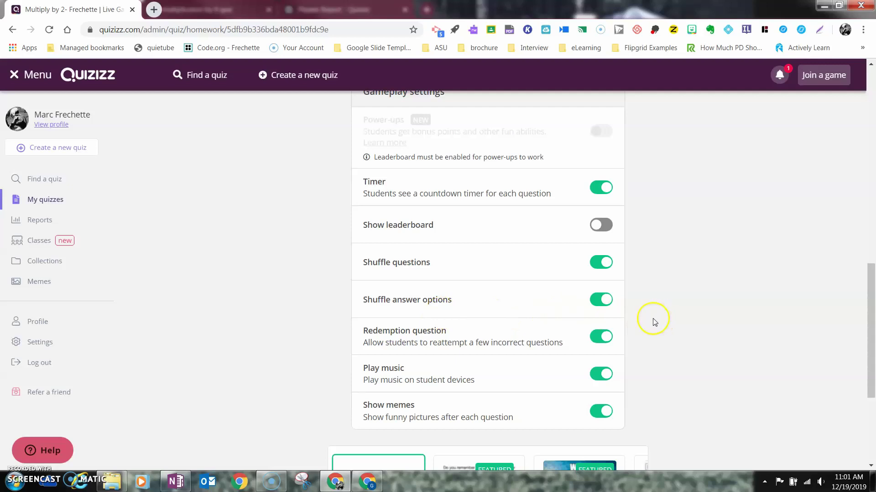
{"action": "scroll", "coordinate": [493, 396], "scroll_direction": "down", "scroll_amount": 2}
Step: Assign the homework game to the selected class and look over its report page
{"action": "scroll", "coordinate": [502, 329], "scroll_direction": "up", "scroll_amount": 12}
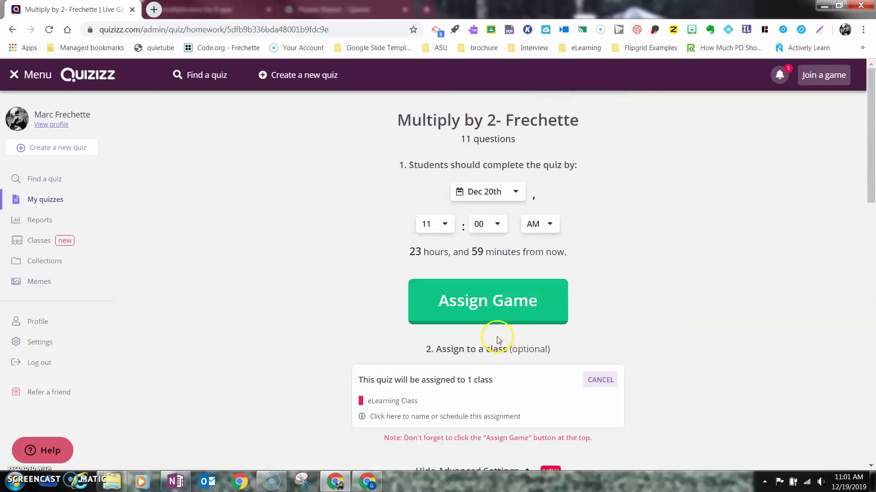
{"action": "left_click", "coordinate": [495, 310]}
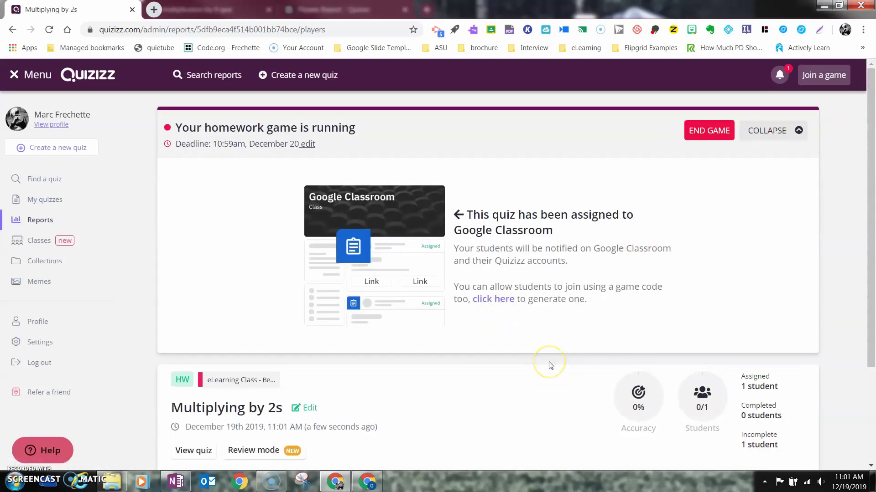
{"action": "scroll", "coordinate": [550, 365], "scroll_direction": "down", "scroll_amount": 3}
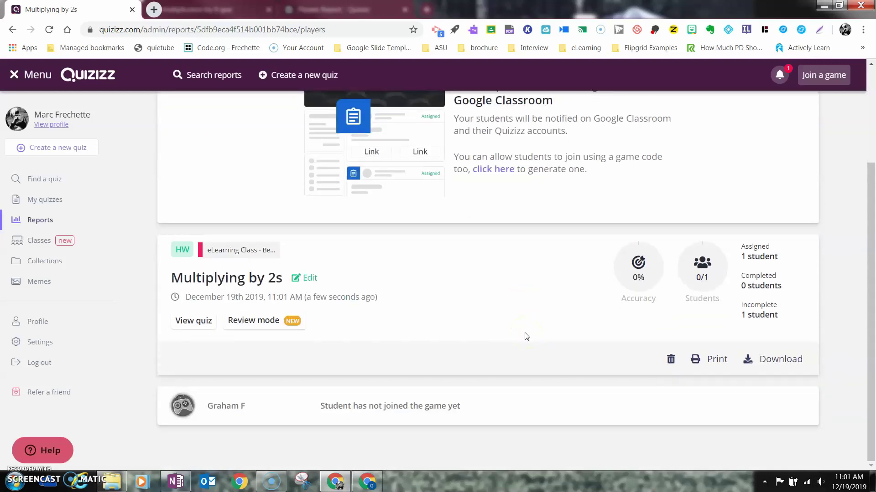
{"action": "scroll", "coordinate": [526, 336], "scroll_direction": "up", "scroll_amount": 3}
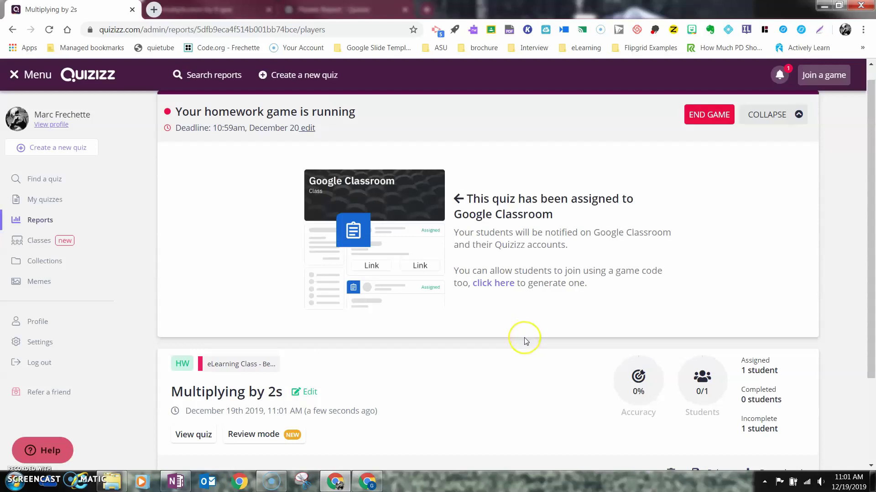